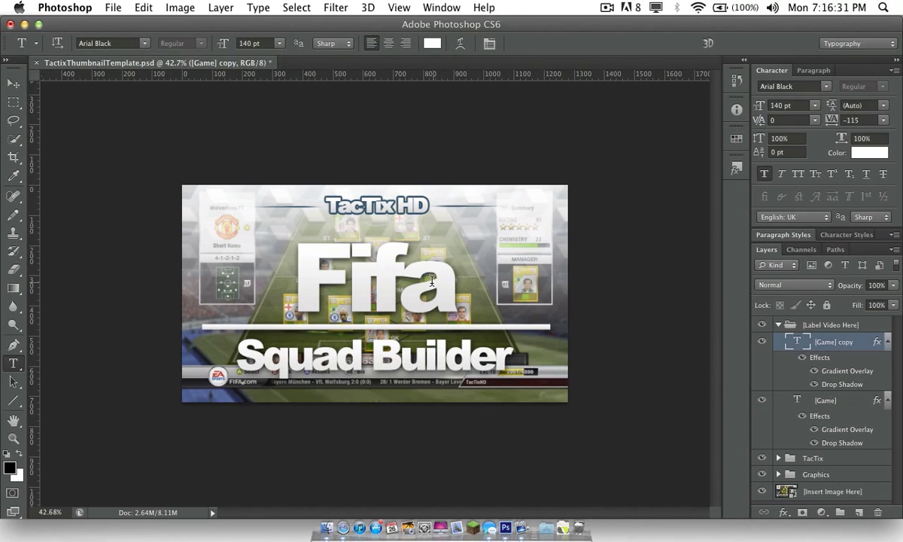
Create a new 600 by 600 pixel document named "Tip 1" with a white background.
left_click(13, 83)
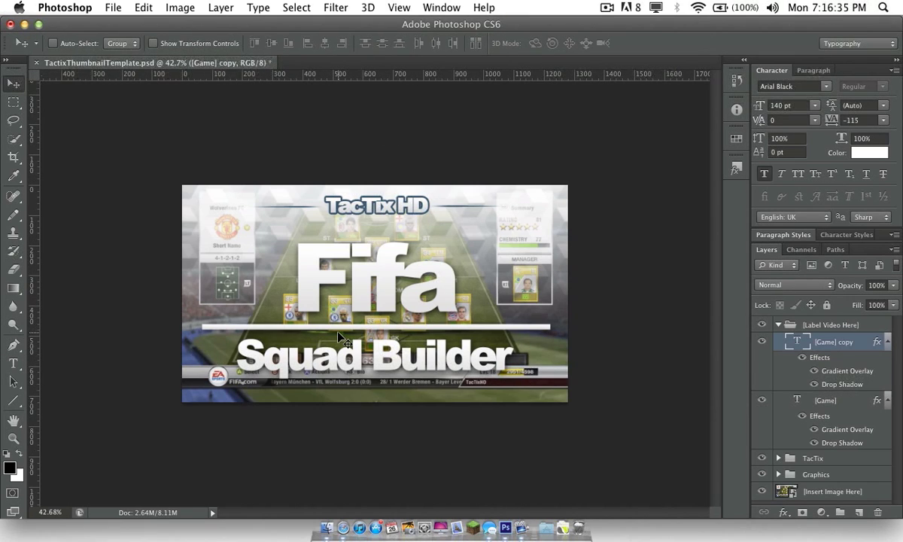
key("super+s")
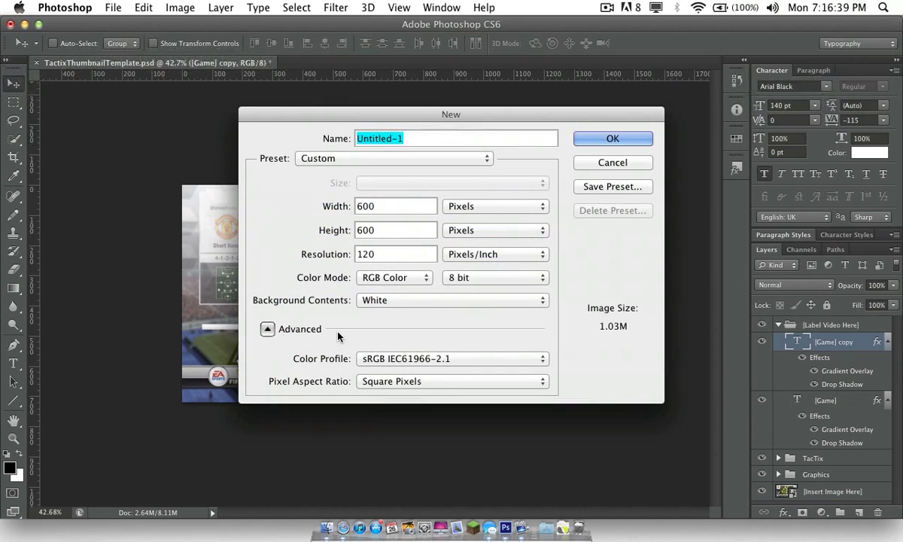
type("Tip 1")
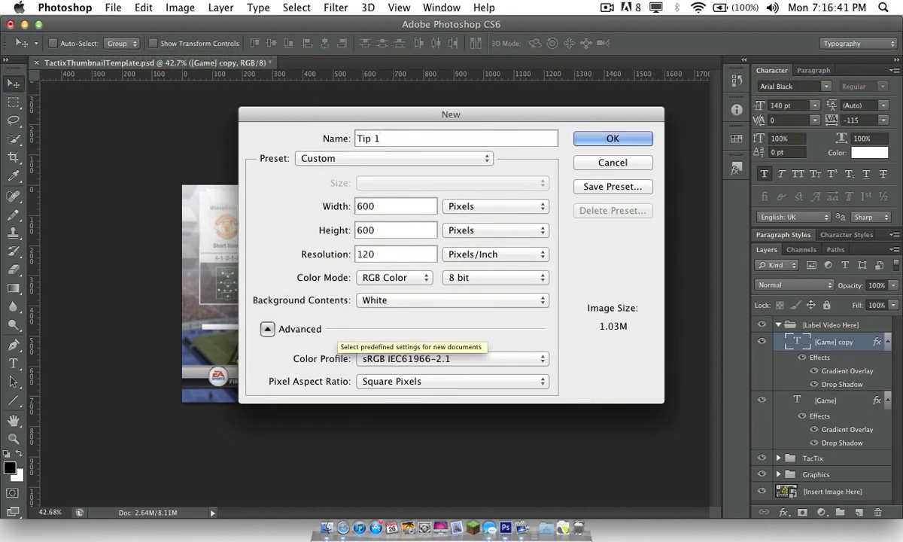
key("Return")
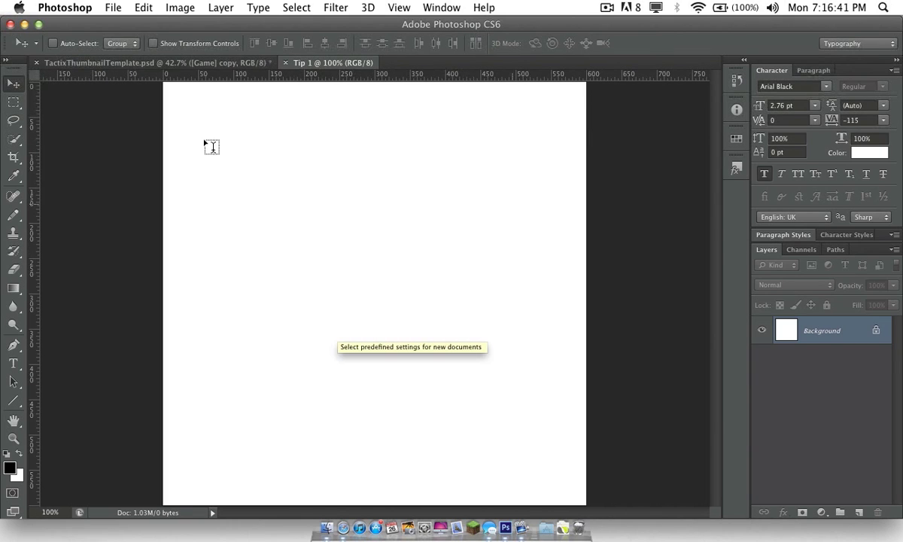
Add the text "Sample Text" in the upper part of the canvas and scale it up to about 44.82 pt.
key("t")
left_click(228, 202)
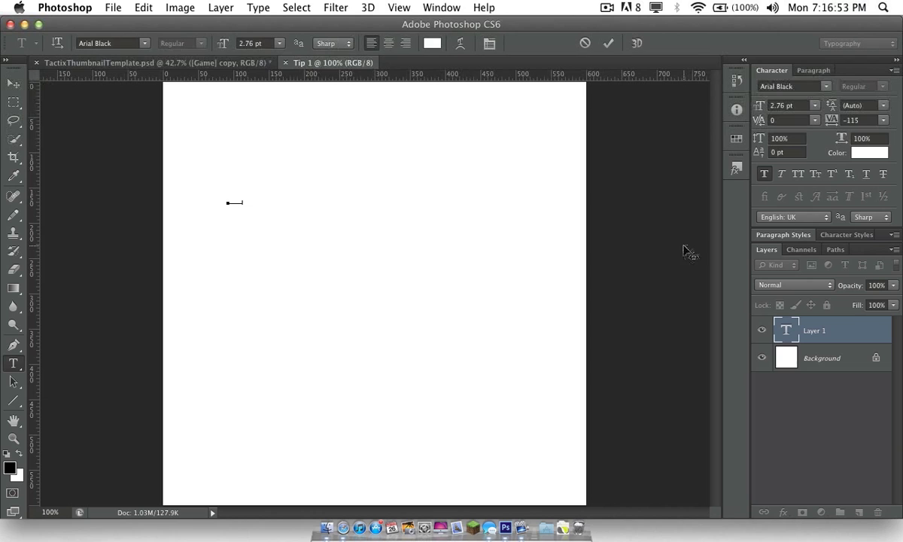
type("Sample Text")
key("ctrl+Return")
key("ctrl+t")
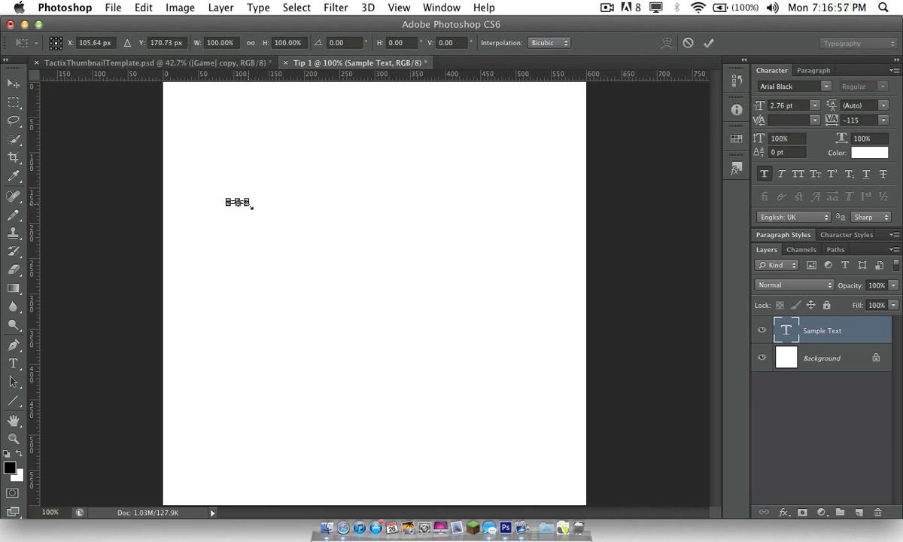
left_click_drag(256, 211, 530, 309)
key("Return")
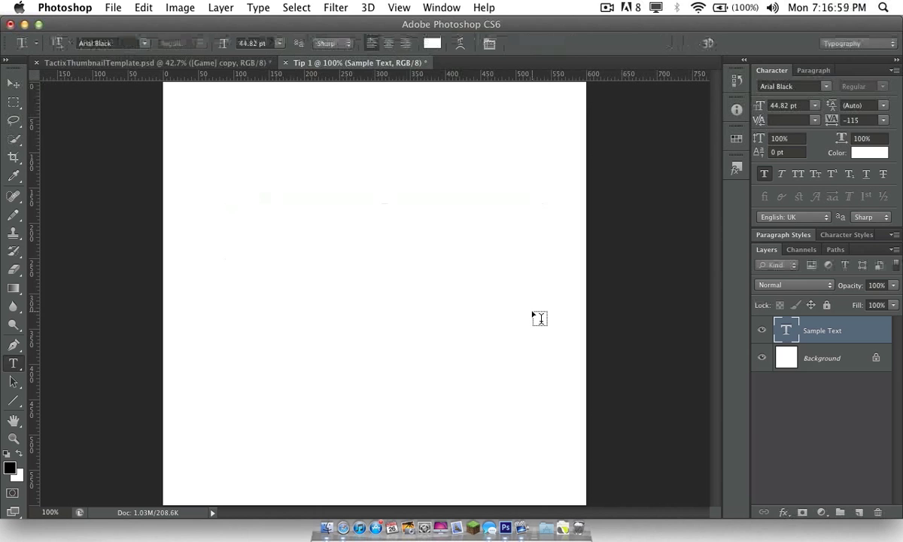
Change the colour of the Sample Text layer to black.
left_click(864, 155)
left_click_drag(46, 173, 2, 401)
key("Return")
key("v")
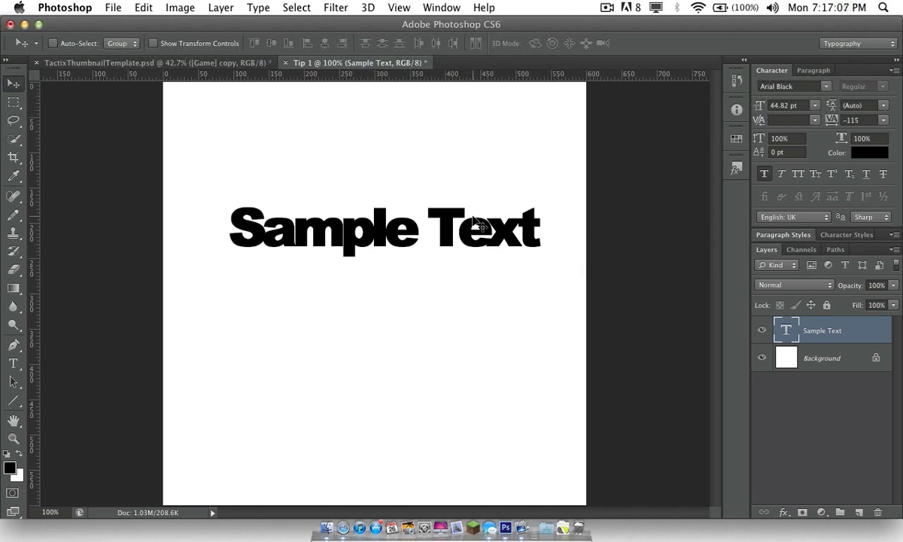
key("F11")
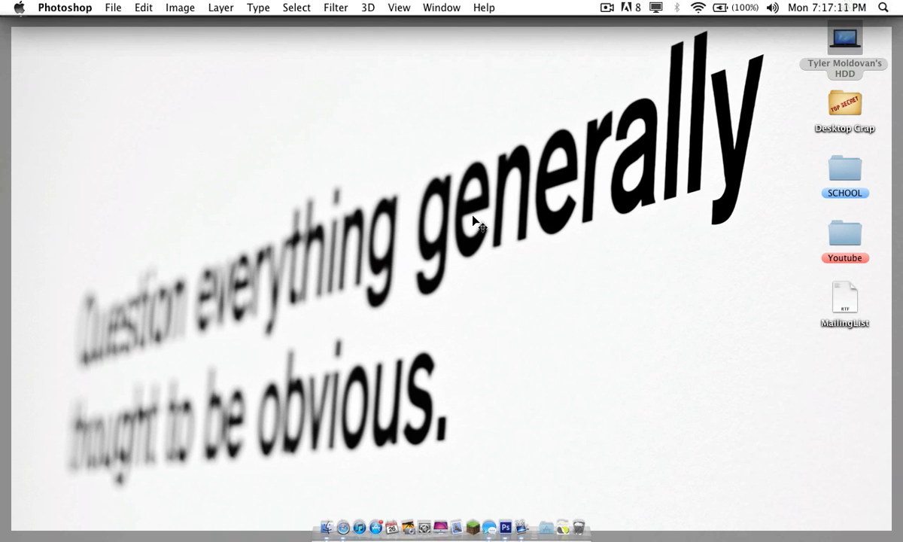
key("F11")
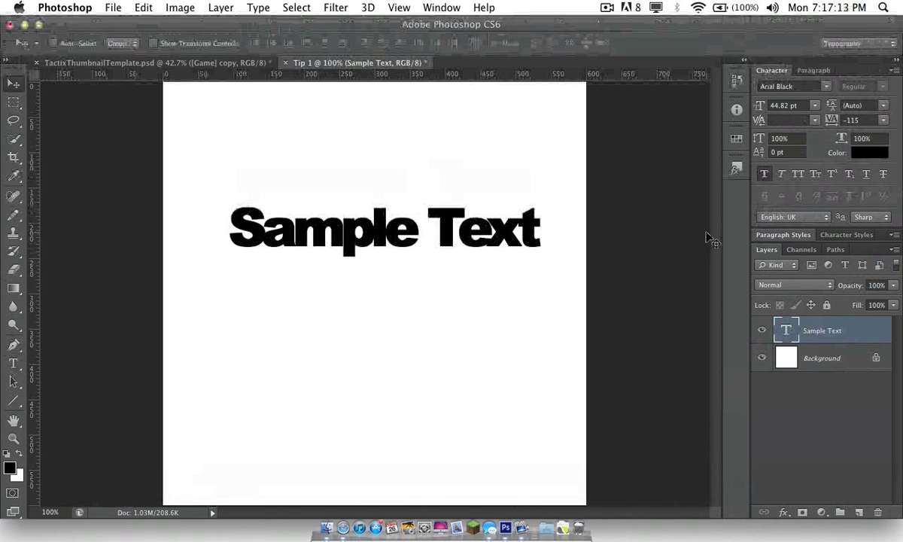
Lighten the sample text's colour slightly to a near-black grey and move the text lower on the canvas.
left_click(878, 160)
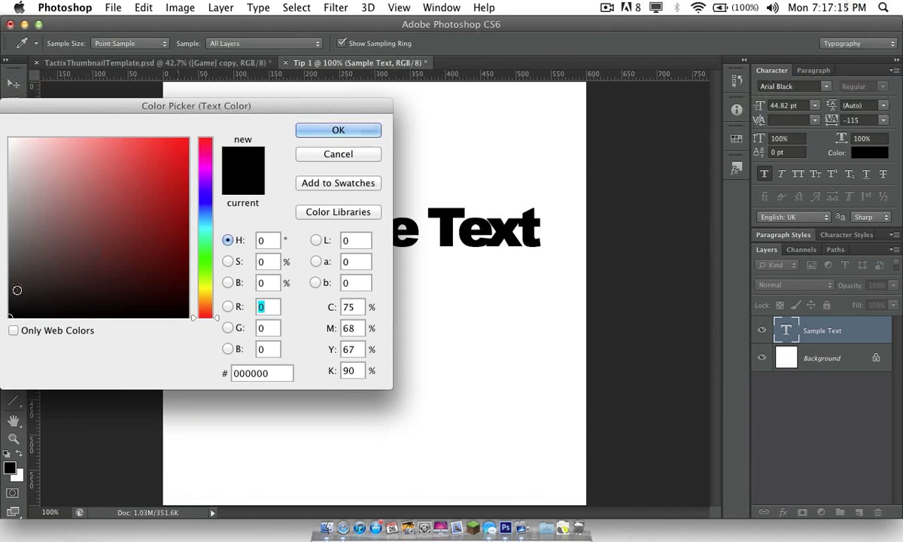
left_click_drag(7, 317, 6, 310)
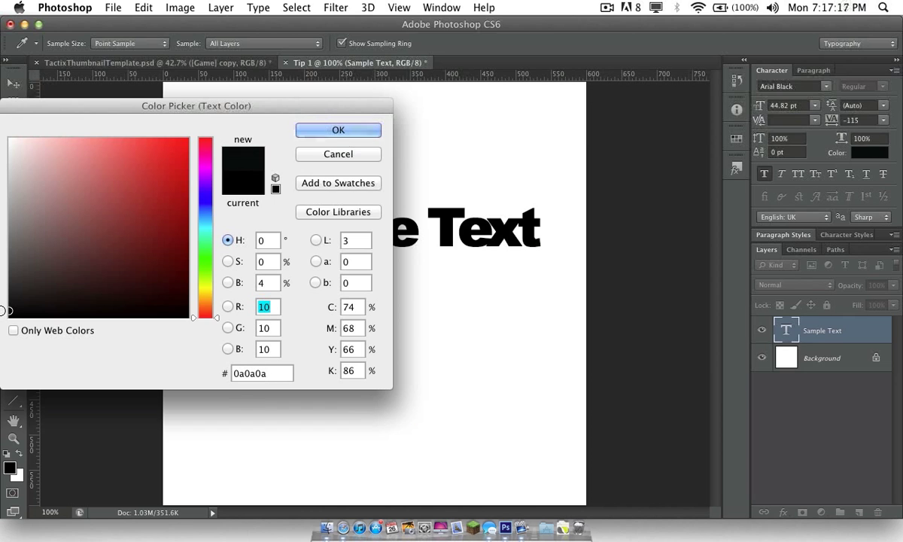
key("Return")
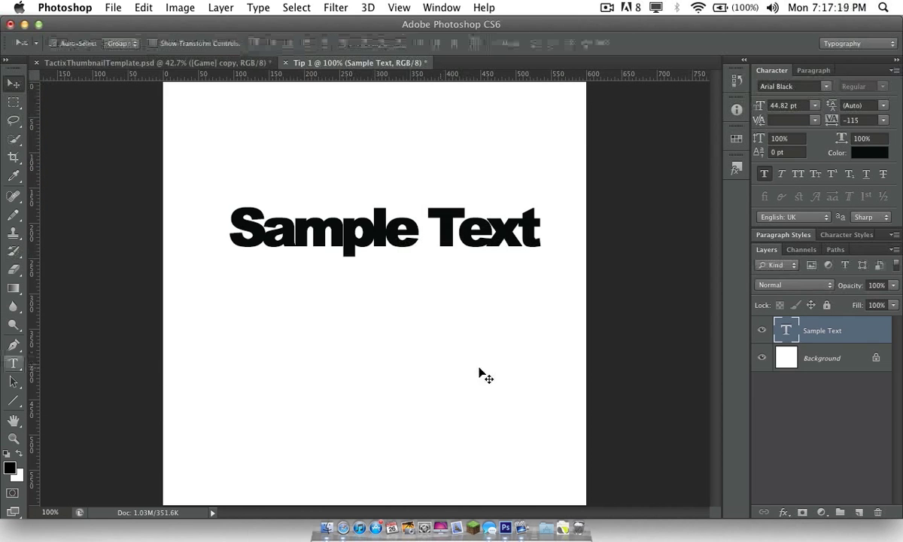
left_click(882, 154)
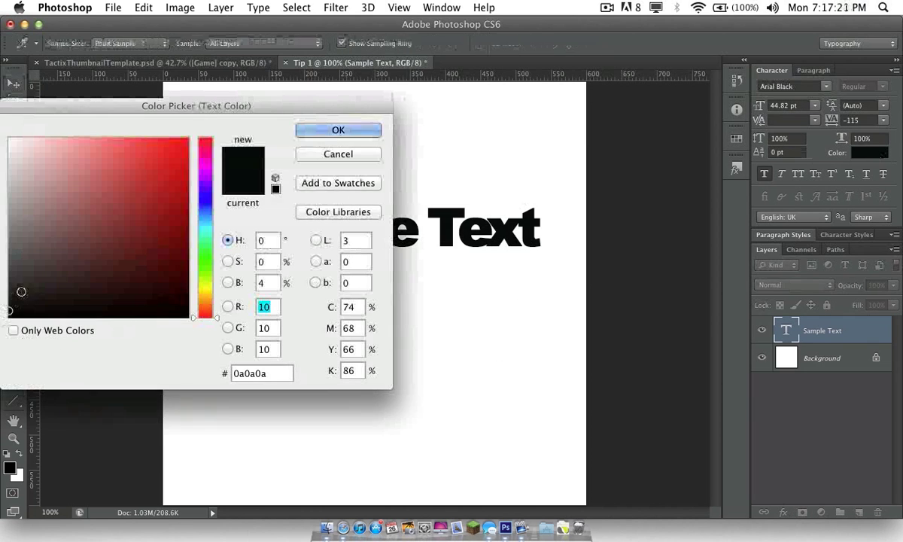
left_click_drag(9, 307, 6, 301)
key("Return")
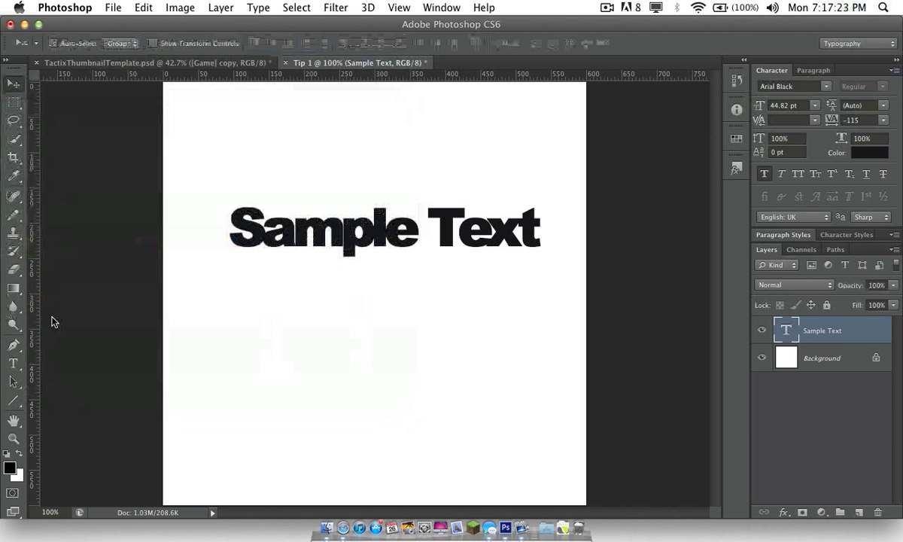
left_click_drag(467, 232, 457, 281)
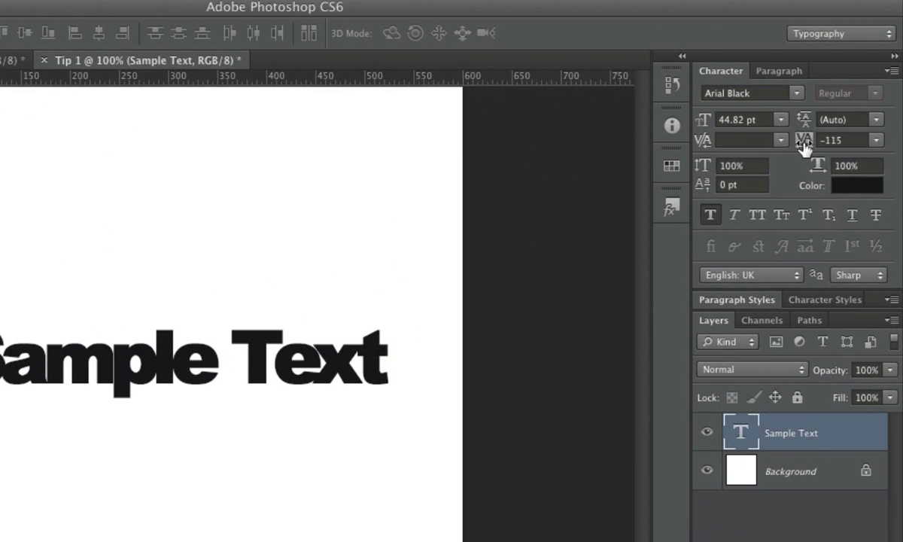
Try the sample text's tracking at -75 and at -150.
left_click_drag(805, 145, 806, 147)
left_click(805, 146)
type("-75")
key("Return")
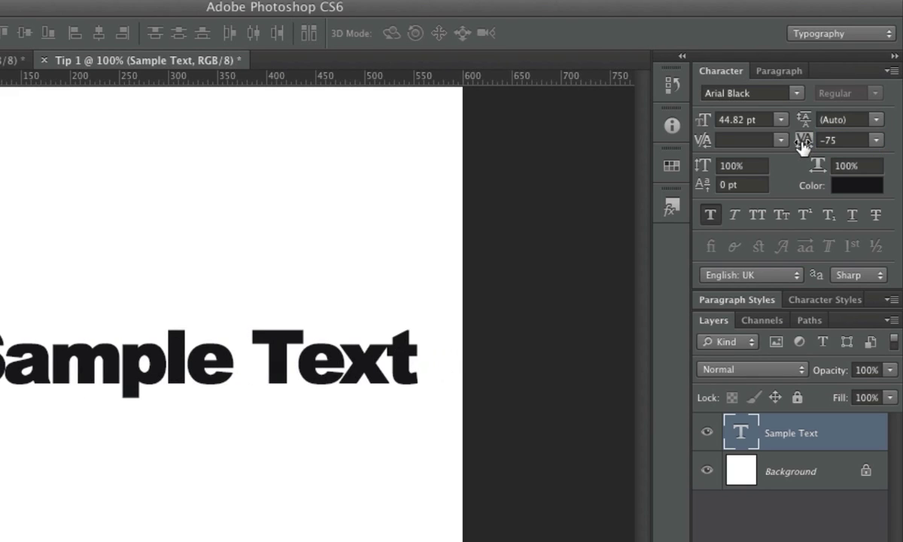
left_click(805, 144)
type("-150")
key("Return")
Set the sample text's tracking to -115 and move the text up and slightly left on the canvas.
left_click(805, 144)
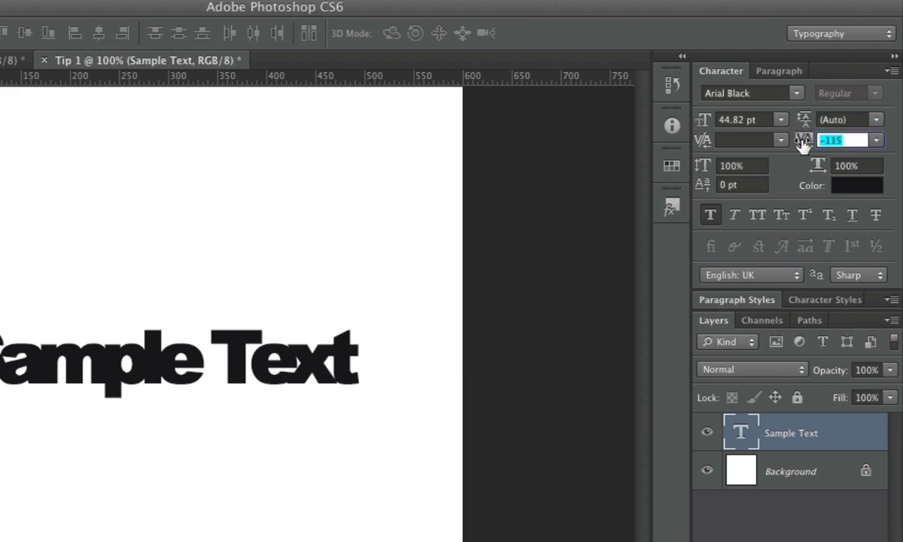
type("-115")
key("Return")
left_click(803, 145)
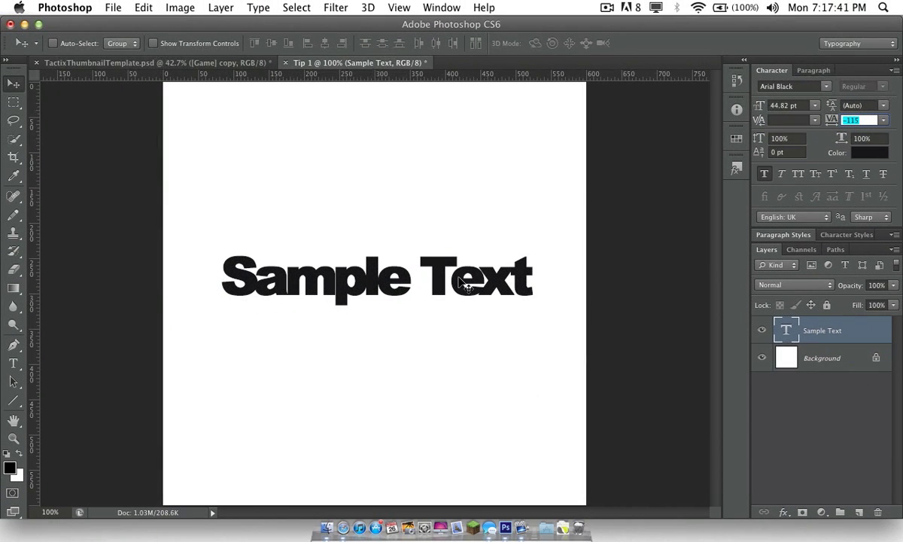
left_click_drag(465, 284, 442, 249)
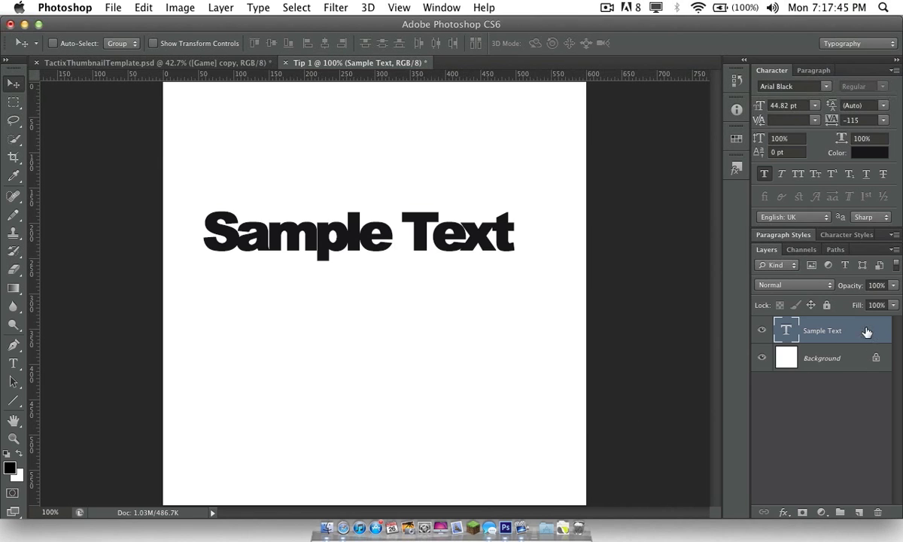
Copy the [Insert Image Here] layer from TactixThumbnailTemplate.psd into the Tip 1 document so it covers the canvas.
left_click(116, 63)
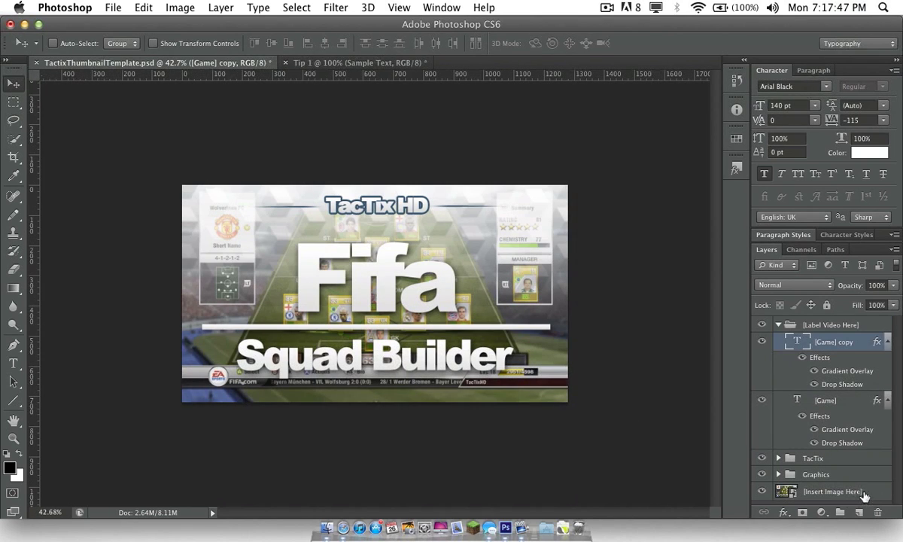
left_click(864, 493)
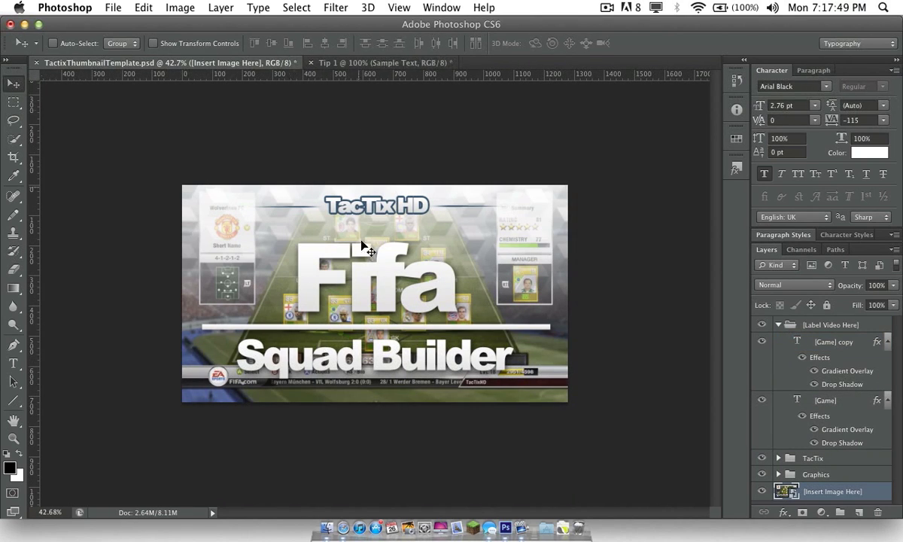
left_click_drag(398, 125, 492, 274)
scroll(436, 310, "down", 3)
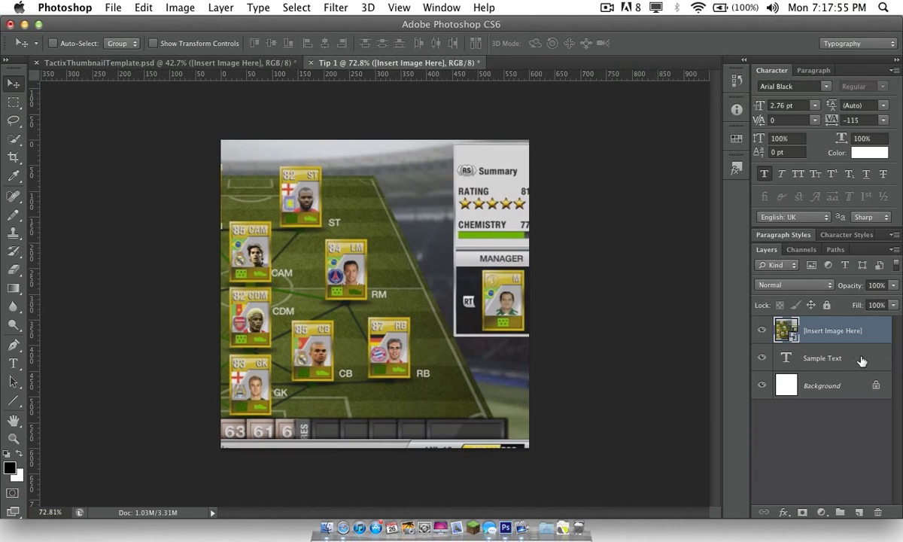
Move the Sample Text layer above the [Insert Image Here] layer.
double_click(860, 359)
key("Escape")
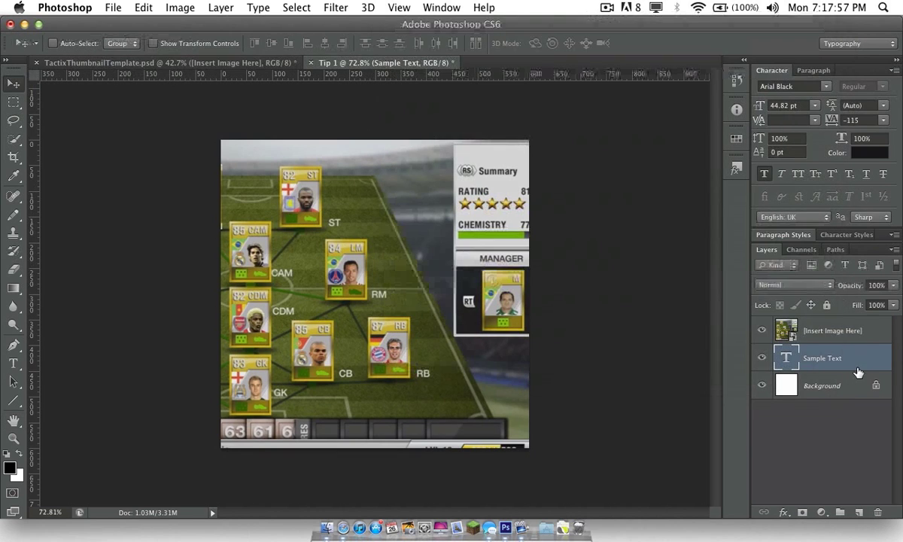
left_click_drag(858, 373, 859, 316)
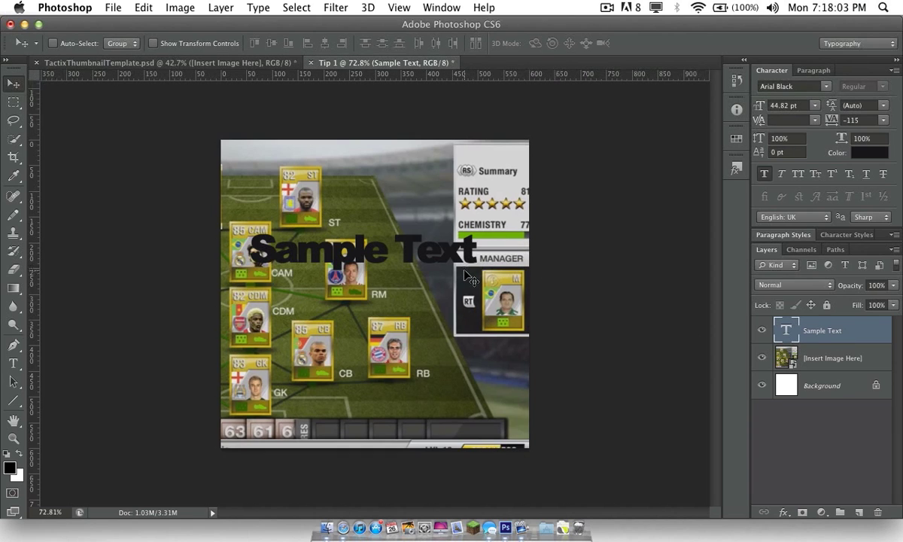
scroll(471, 278, "up", 2)
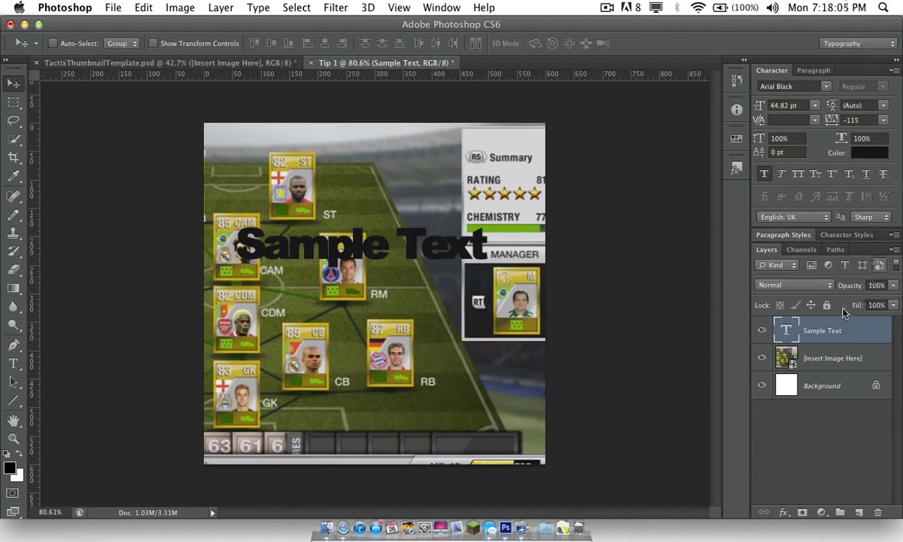
Add a Gradient Overlay to the Sample Text layer and change the gradient's black stop to a very light grey.
double_click(865, 340)
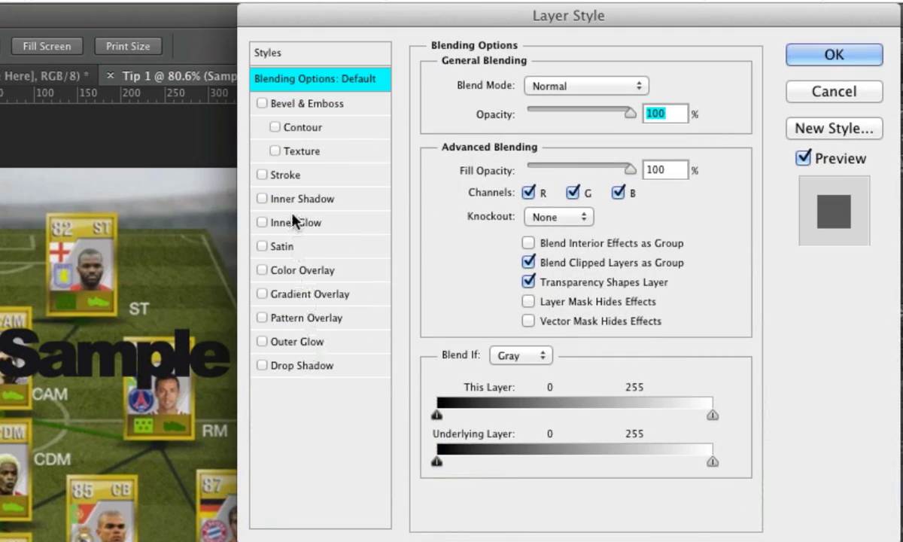
left_click(309, 294)
left_click(574, 139)
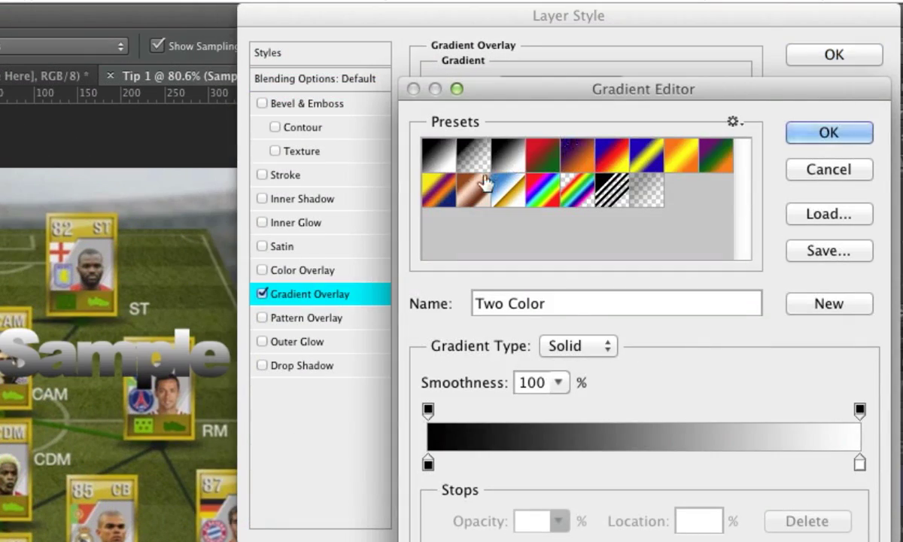
double_click(429, 465)
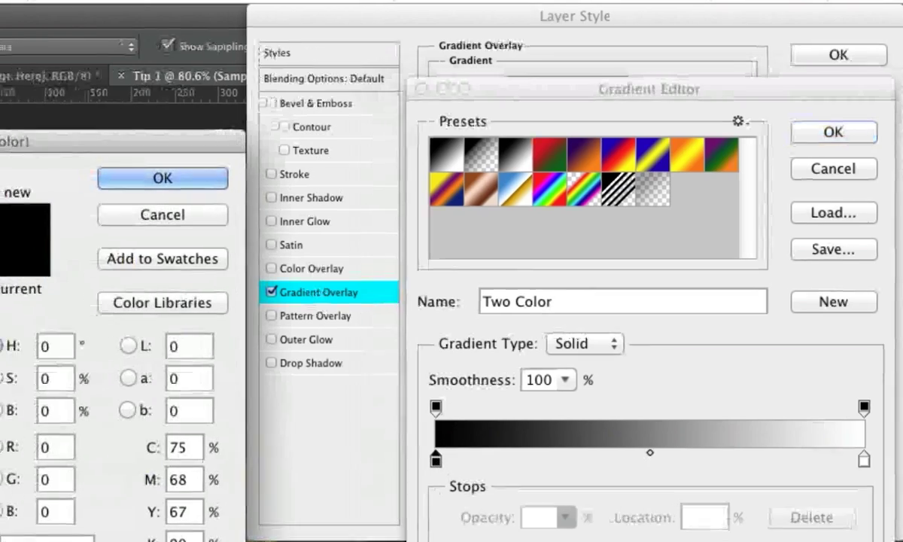
left_click(26, 271)
left_click_drag(27, 270, 8, 182)
key("Return")
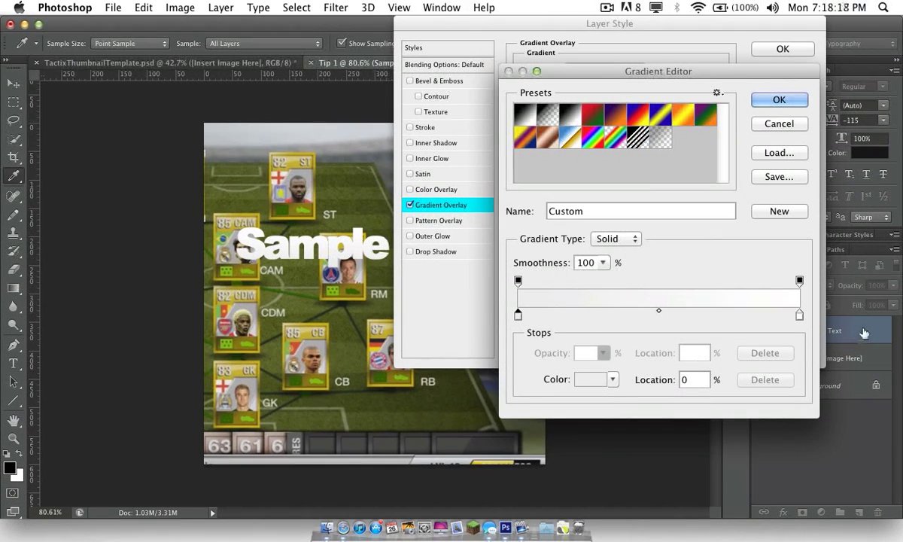
Set the colour of the gradient's stop at 100% to light grey c6c6c6.
double_click(800, 315)
left_click_drag(7, 141, 9, 172)
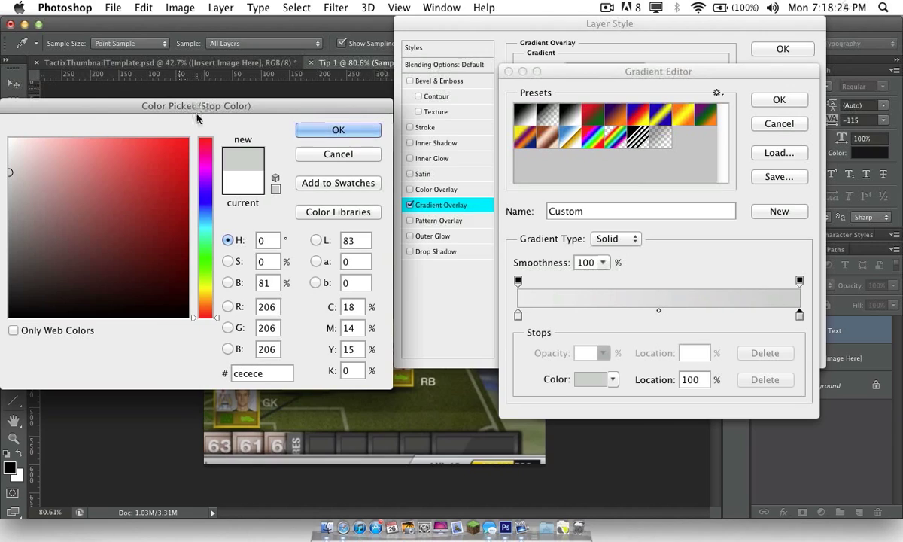
left_click_drag(196, 107, 754, 170)
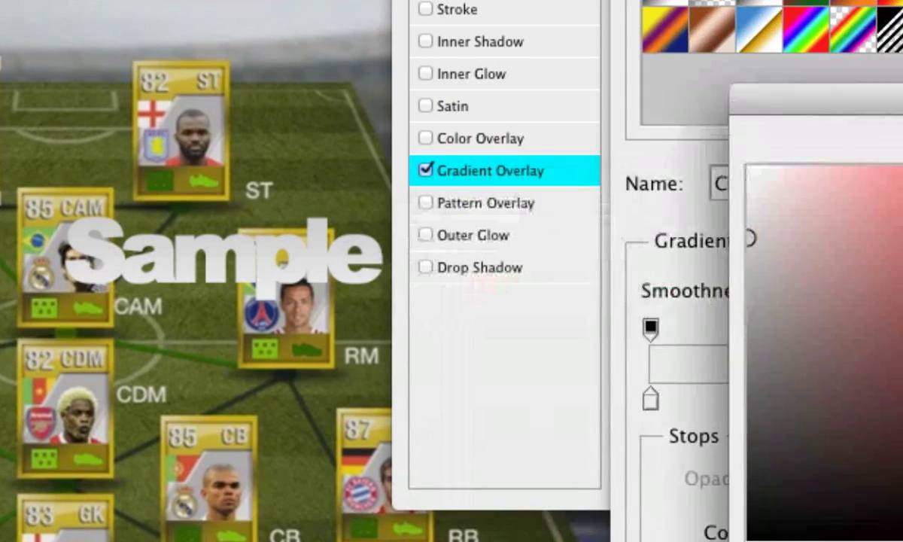
left_click_drag(829, 98, 608, 3)
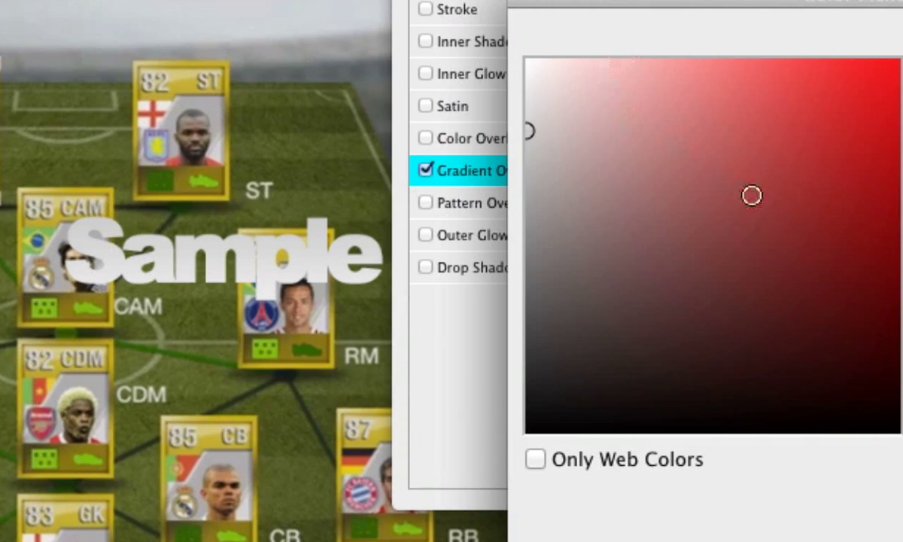
left_click_drag(527, 130, 518, 142)
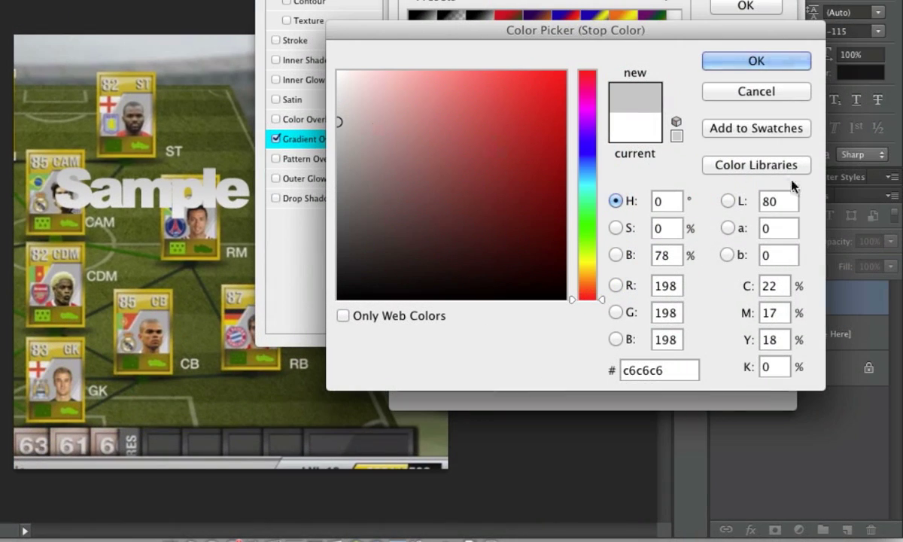
key("Return")
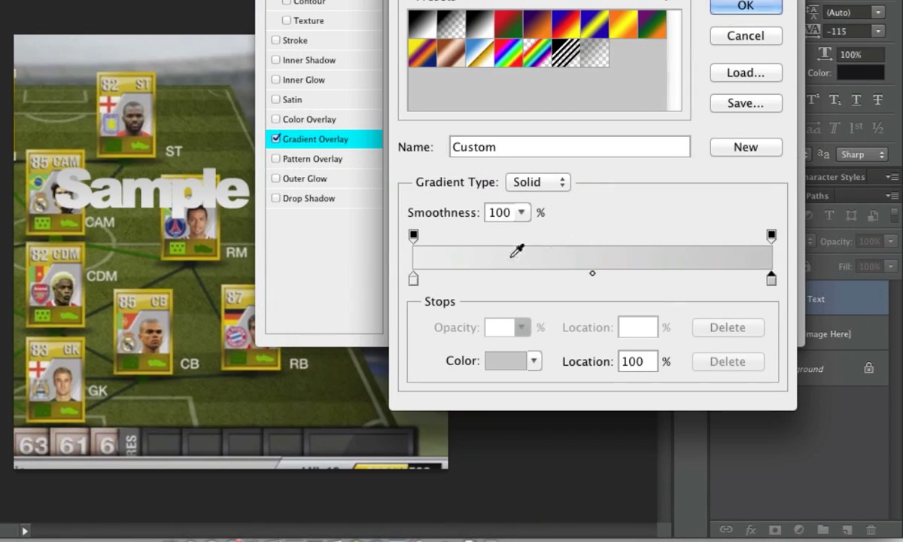
Accept the edited gradient, reverse it, reduce the overlay's scale and apply the Gradient Overlay to the Sample Text layer.
double_click(414, 280)
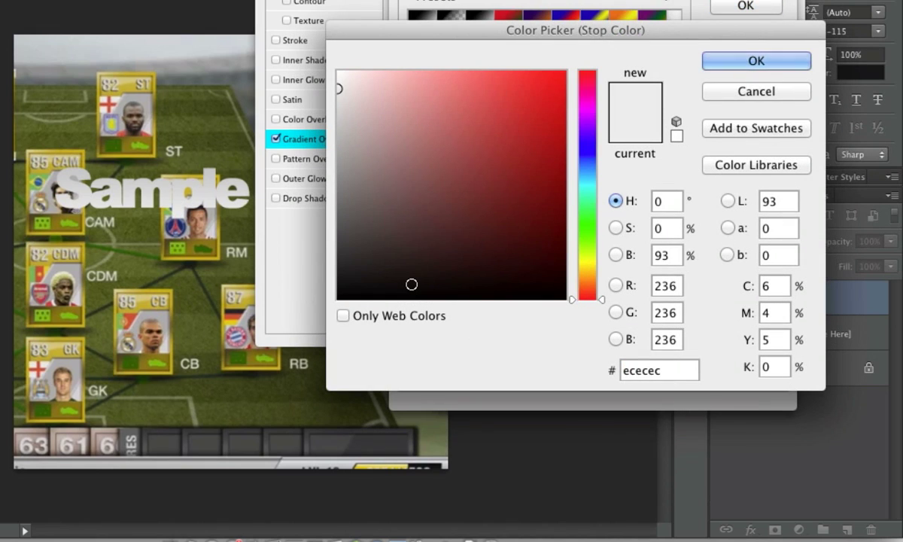
key("Return")
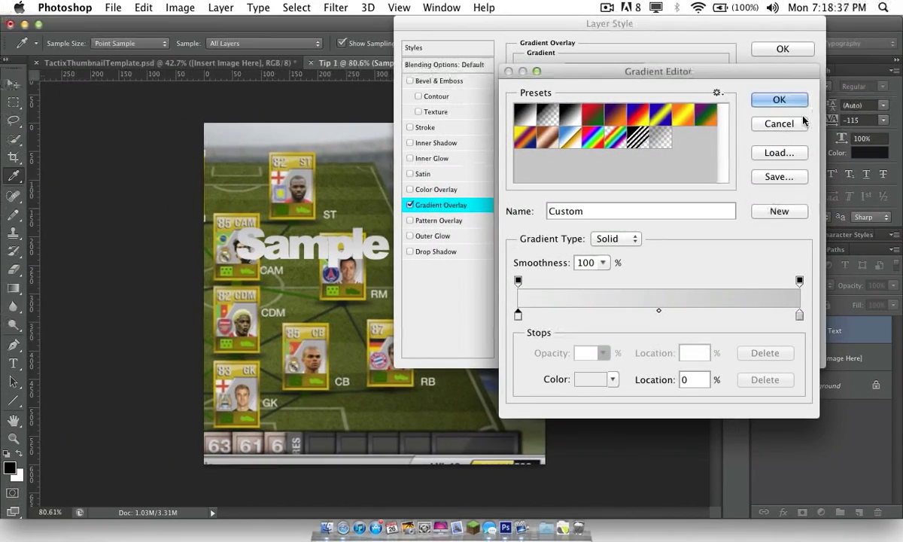
left_click(798, 104)
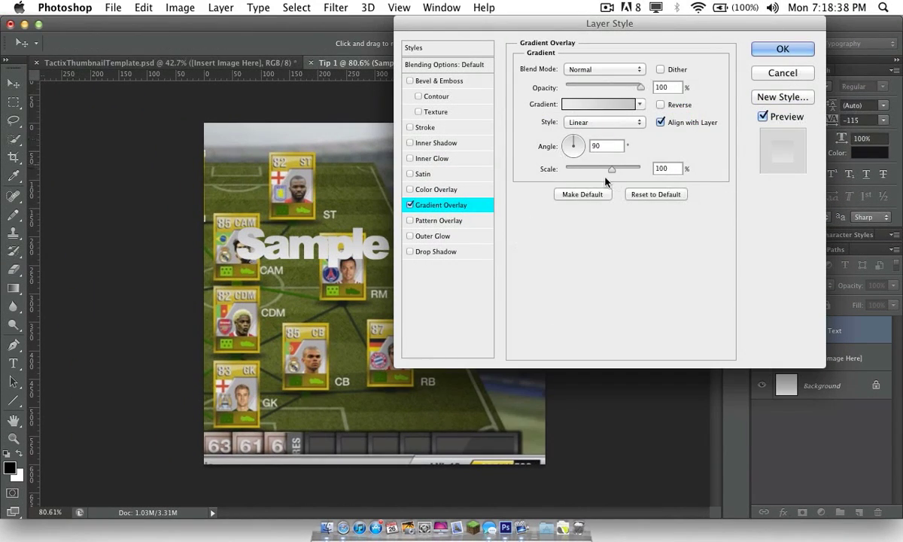
left_click(661, 104)
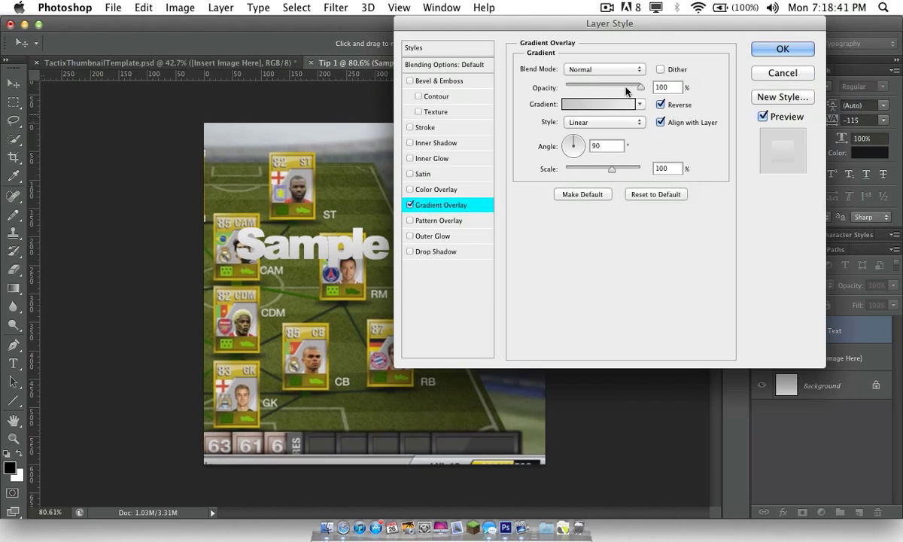
left_click_drag(614, 170, 586, 173)
key("Return")
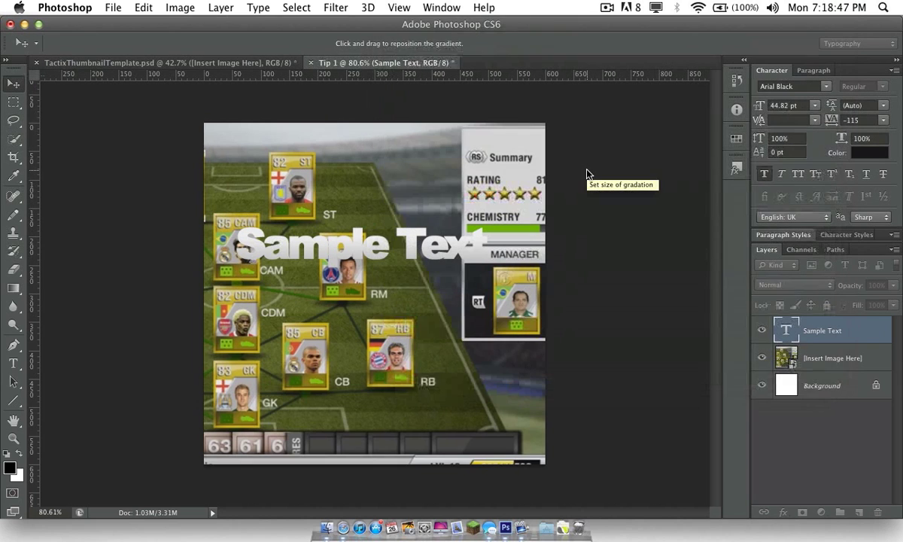
Move the Sample Text to the lower part of the image and add a drop shadow with 61% opacity, 8 px distance and 24 px size.
left_click_drag(386, 282, 384, 389)
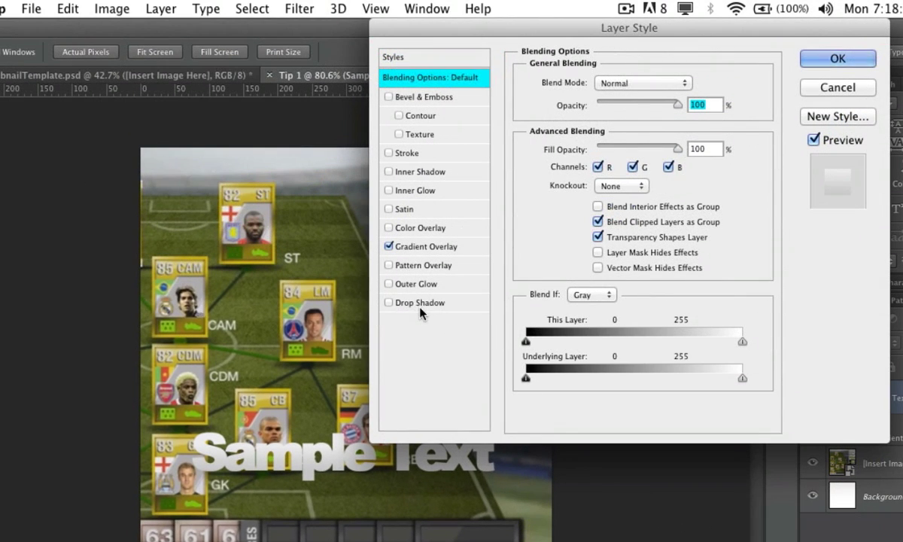
left_click(419, 302)
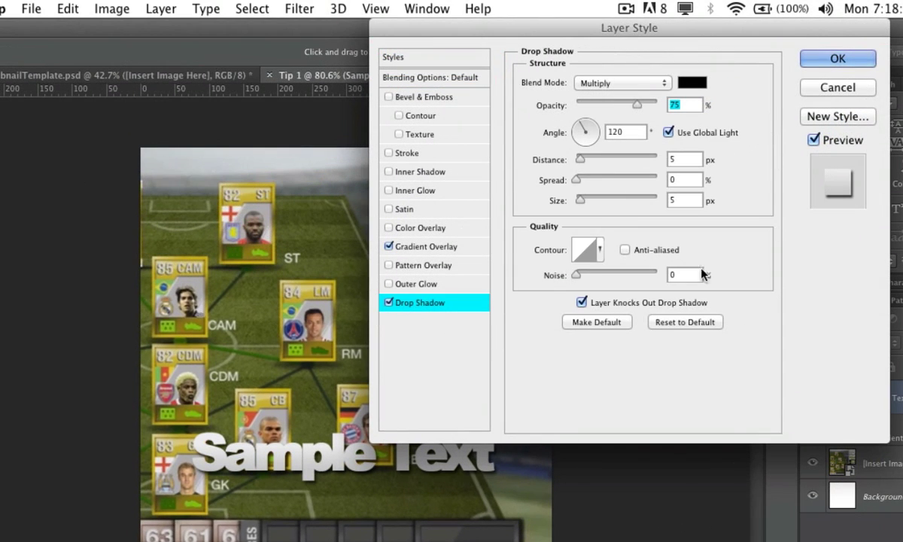
left_click_drag(630, 106, 626, 106)
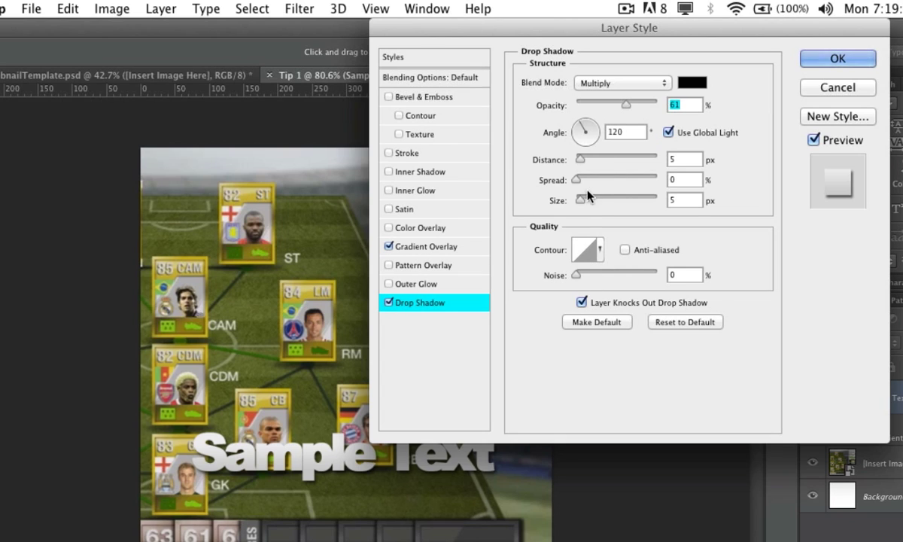
mouse_move(581, 197)
left_mouse_down()
mouse_move(601, 201)
mouse_move(589, 201)
left_mouse_up()
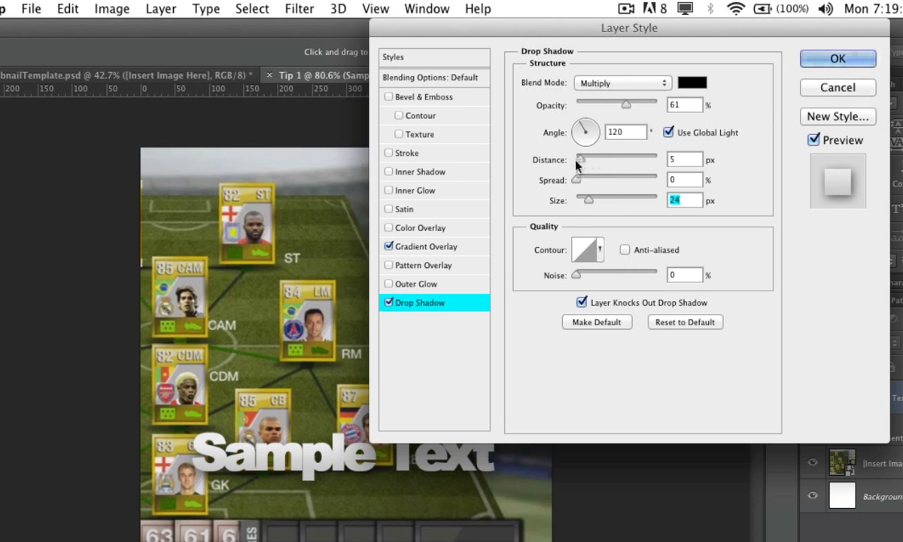
left_click_drag(582, 160, 583, 161)
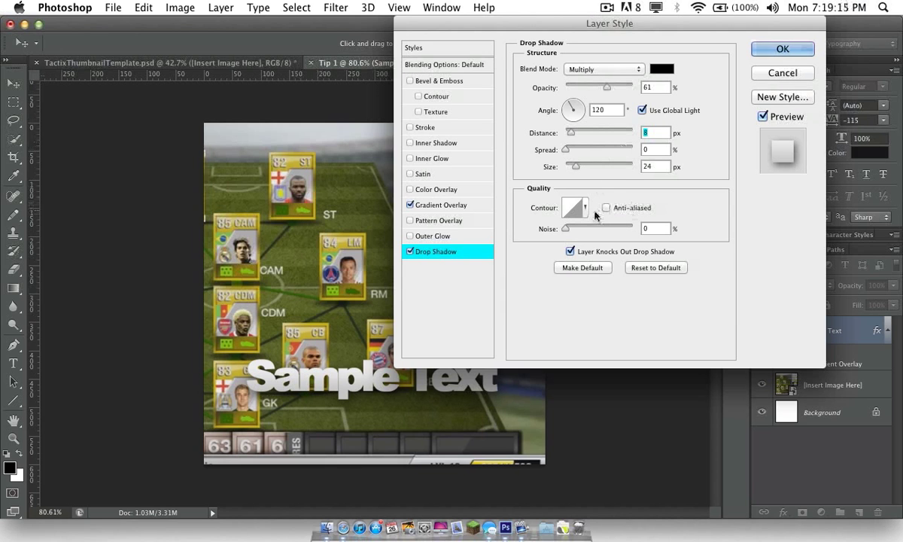
left_click_drag(704, 26, 590, 30)
left_click(670, 48)
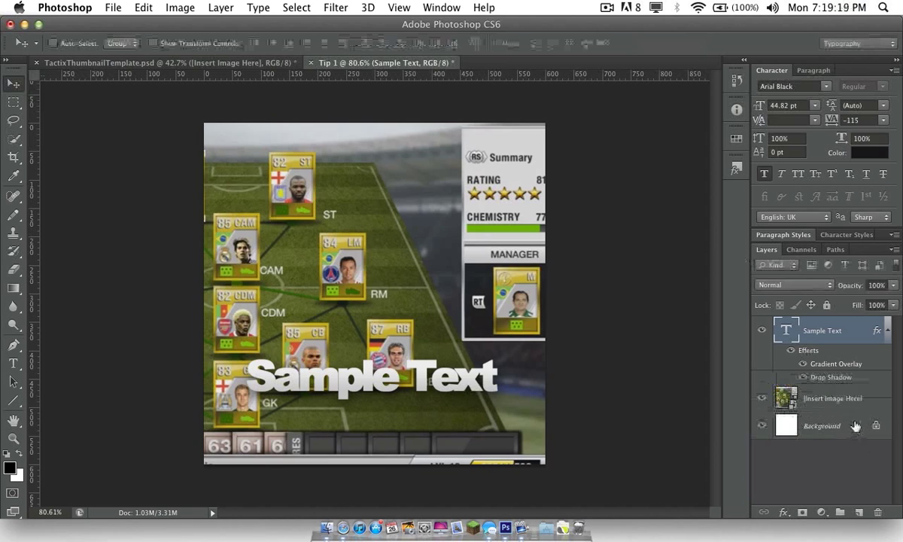
Scale down the [Insert Image Here] layer and reposition it so the full team formation fits across the canvas width.
left_click(848, 405)
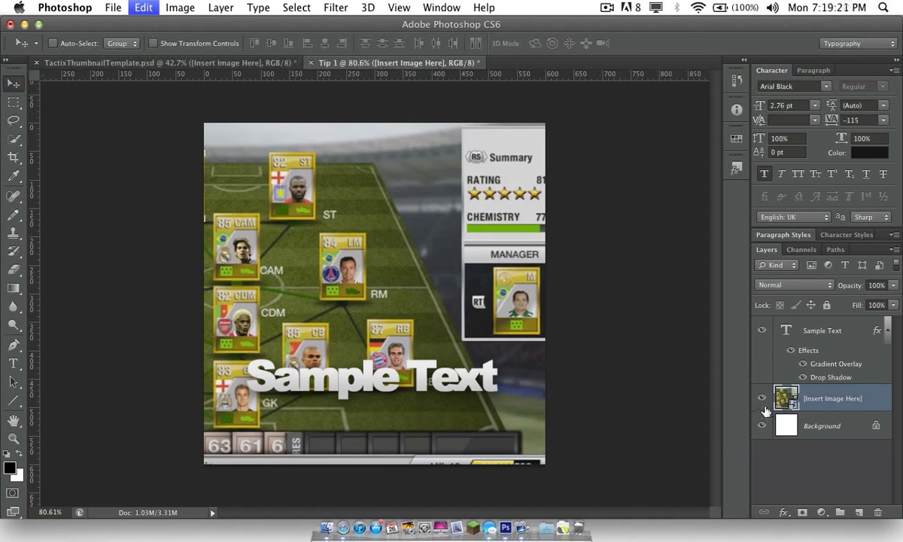
key("super+t")
scroll(399, 312, "down", 3)
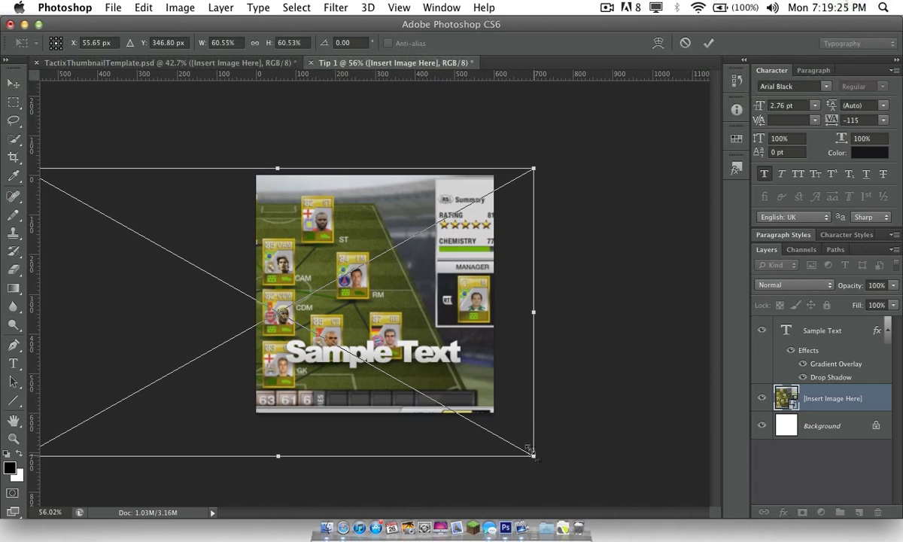
left_click_drag(533, 452, 474, 410)
left_click_drag(302, 222, 379, 254)
key("Return")
Move the Sample Text up over the upper half of the team formation.
scroll(394, 198, "up", 5)
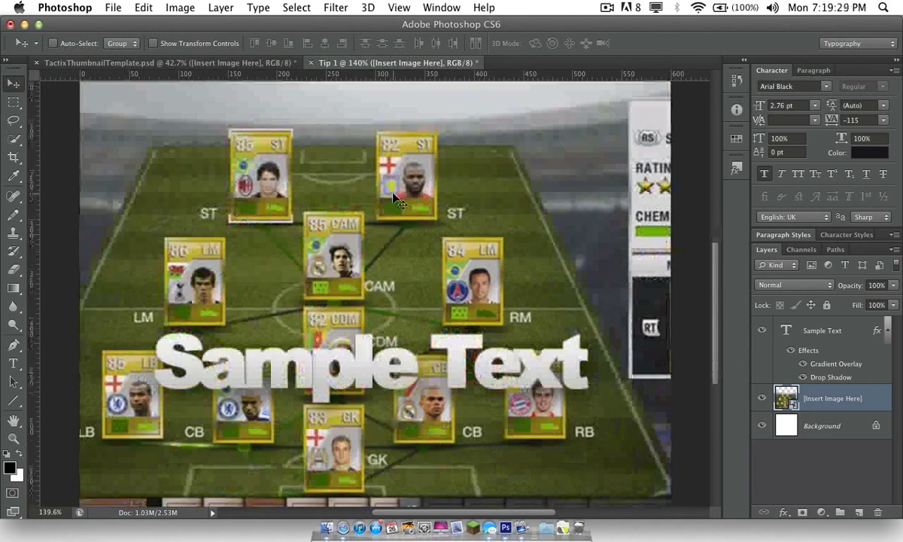
scroll(394, 197, "down", 1)
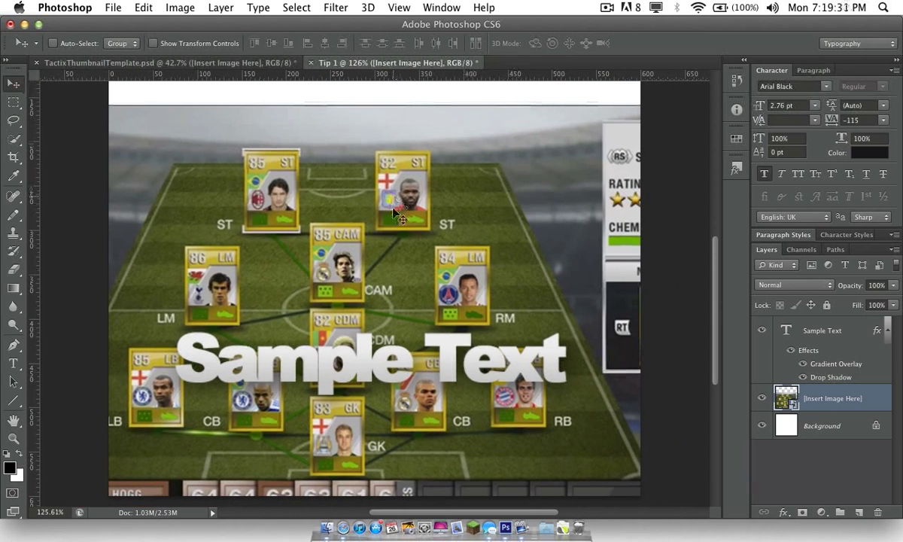
scroll(426, 323, "down", 2)
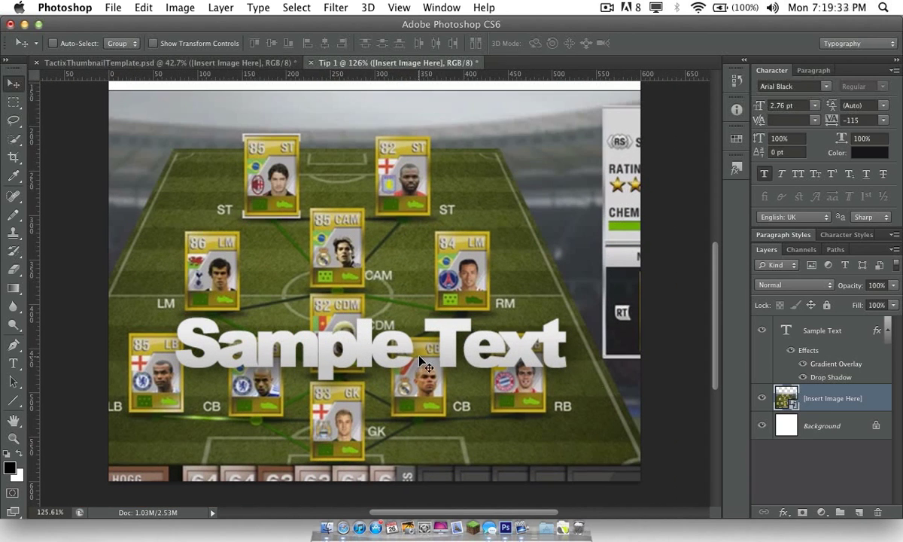
left_click(831, 334)
left_click_drag(365, 365, 347, 276)
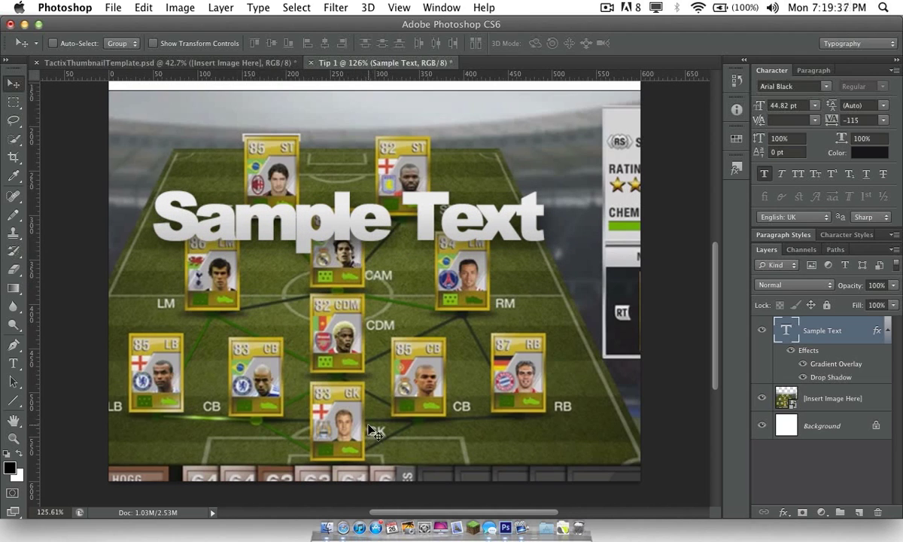